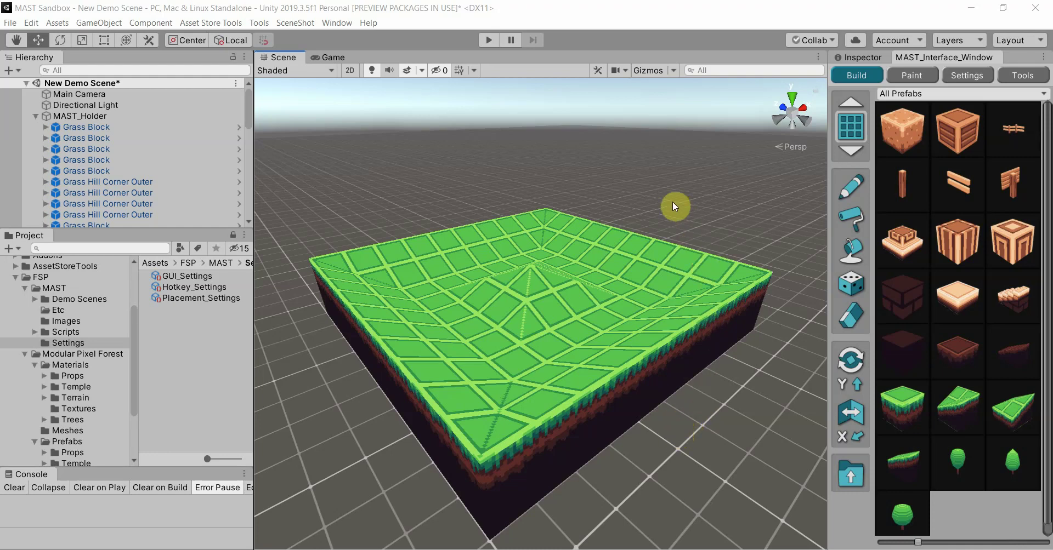
Step: Show the MAST window's Tools page and orbit the Scene view slightly around the grass block
click(1013, 76)
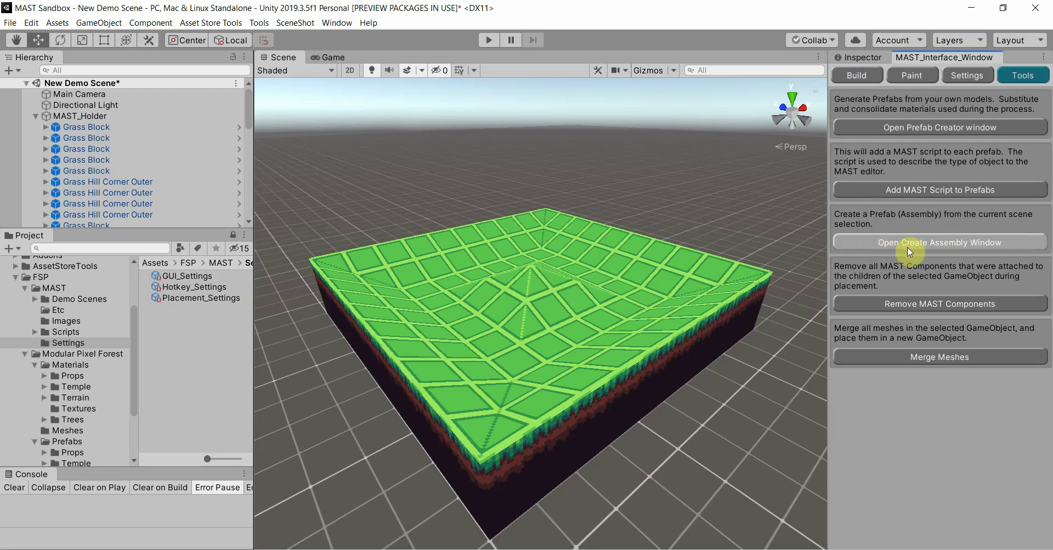
alt+drag(620, 256, 519, 259)
click(518, 259)
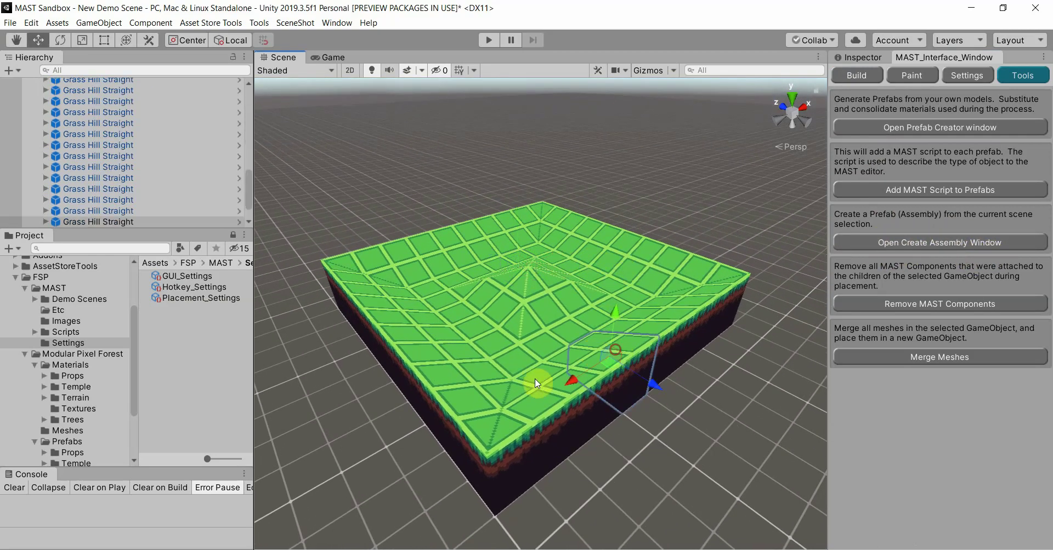
click(463, 353)
click(433, 310)
click(479, 282)
click(460, 257)
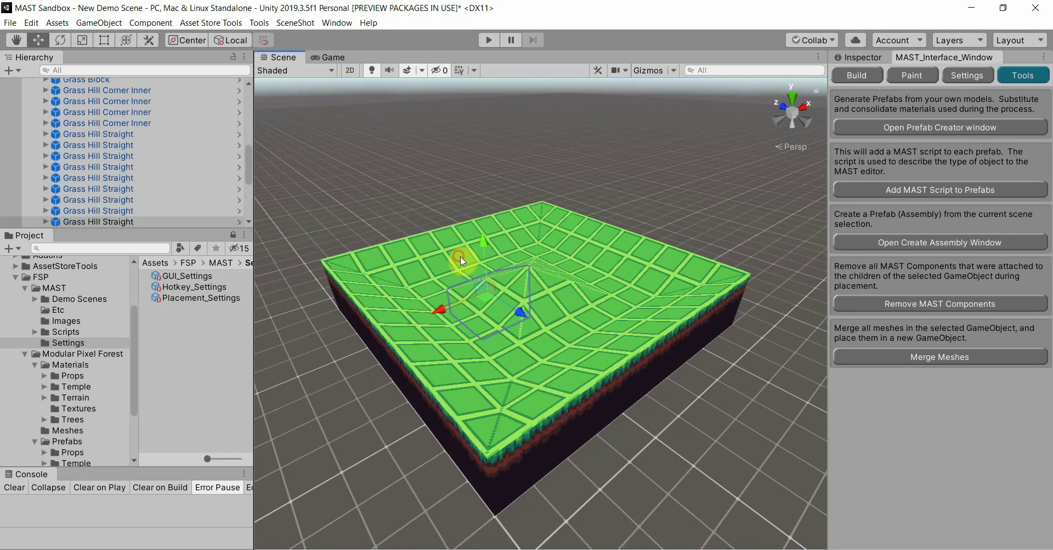
click(529, 238)
click(543, 225)
click(603, 248)
click(671, 271)
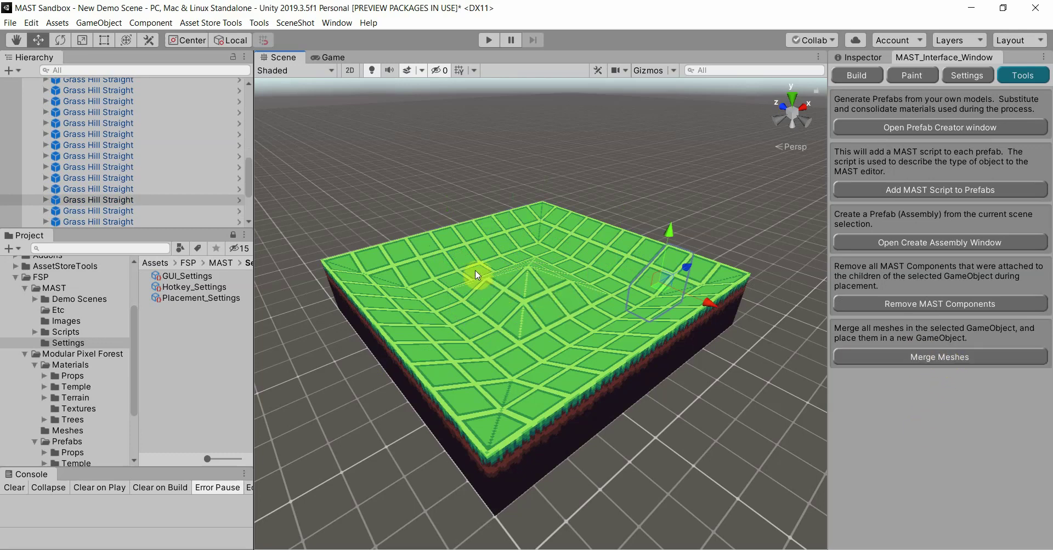
scroll(134, 172, up, 10)
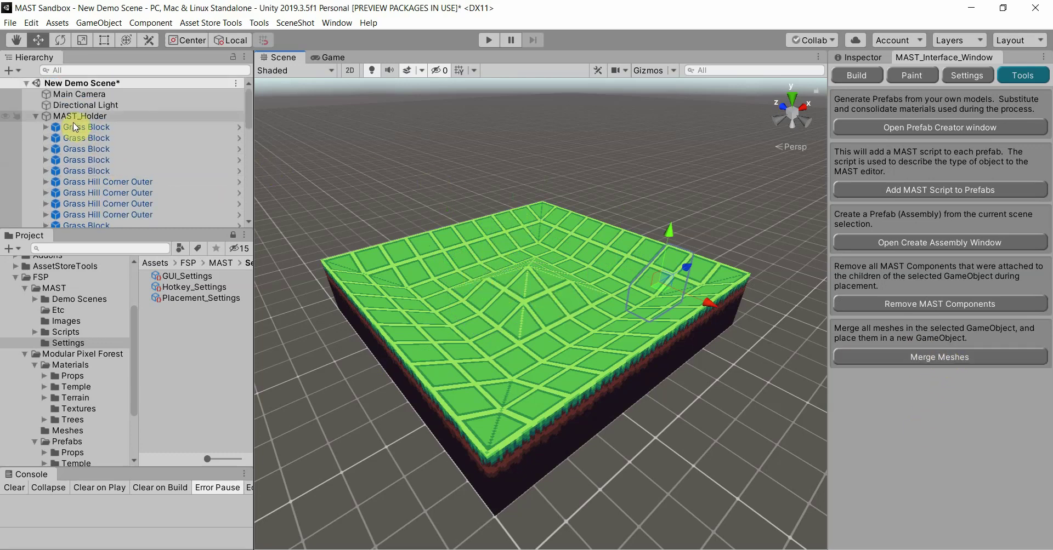
Step: Merge every grass tile under MAST_Holder into a new GameObject with Merge Meshes, then reselect MAST_Holder
click(74, 119)
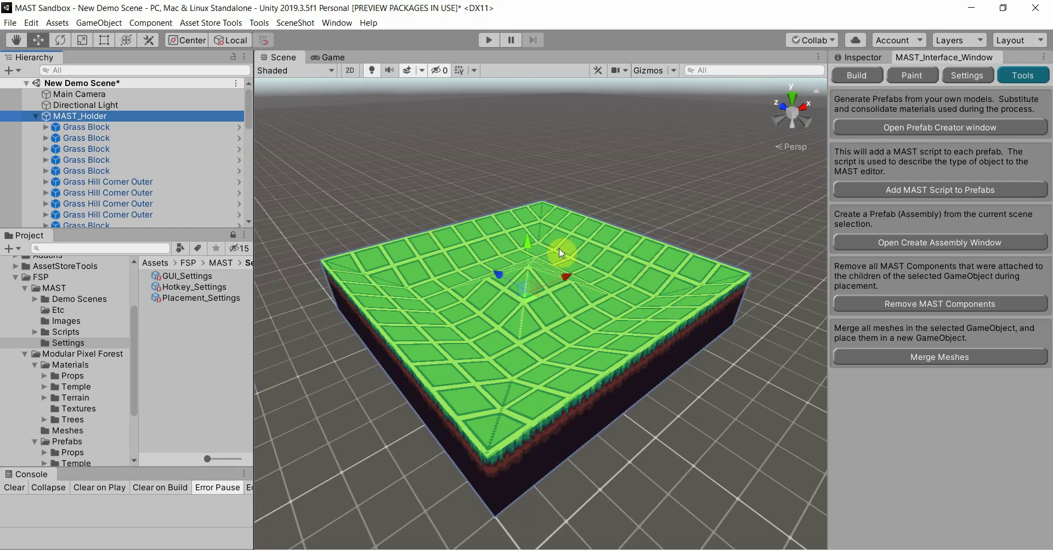
right_drag(558, 248, 645, 267)
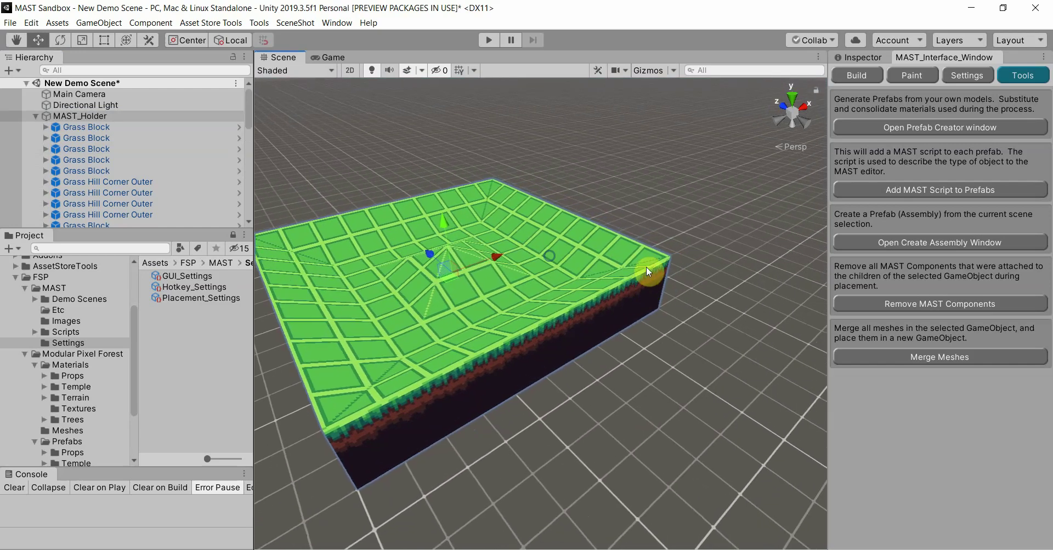
click(919, 358)
click(560, 313)
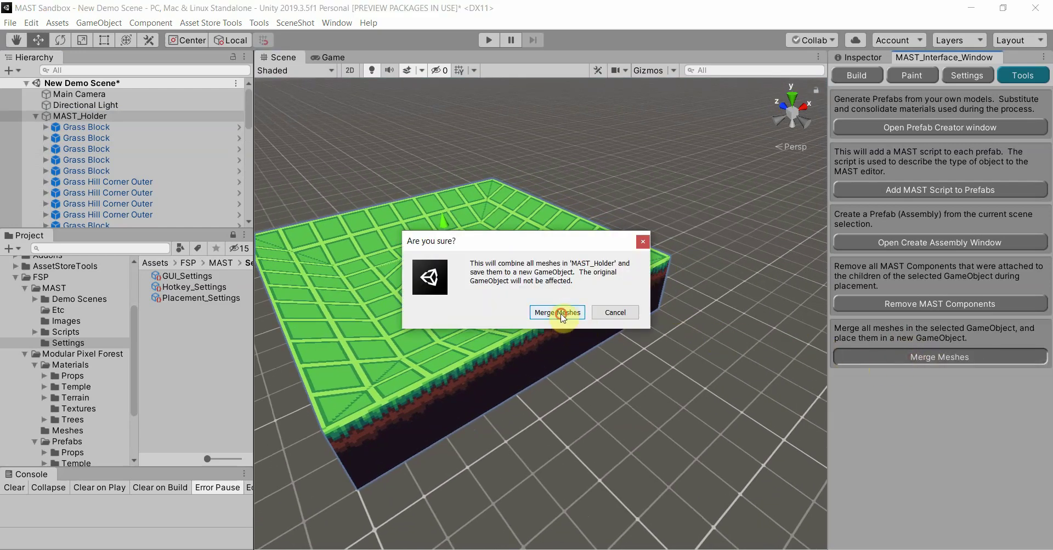
scroll(131, 148, down, 5)
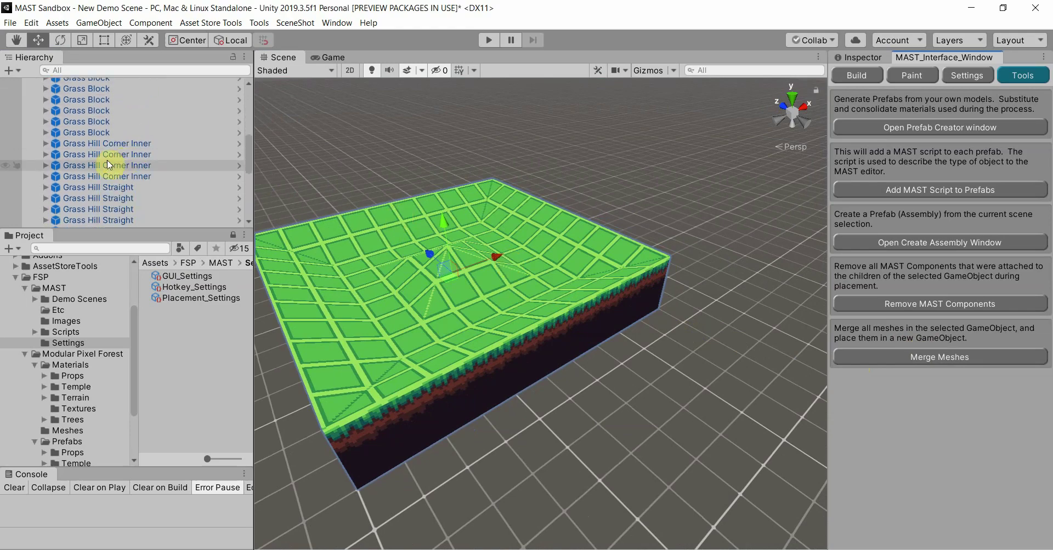
scroll(107, 165, up, 5)
click(81, 115)
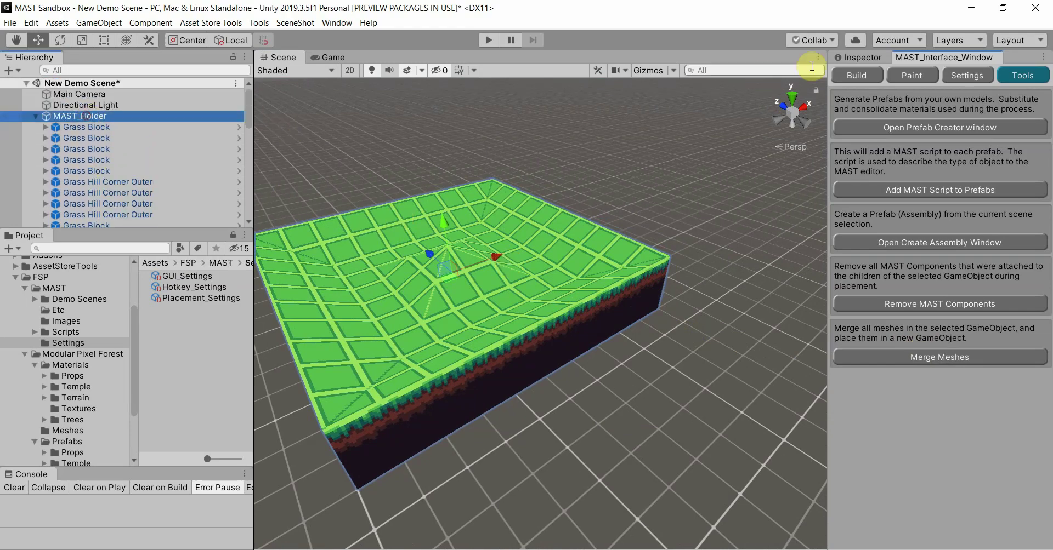
Step: Deactivate the original MAST_Holder using its active checkbox in the Inspector
click(857, 59)
click(864, 76)
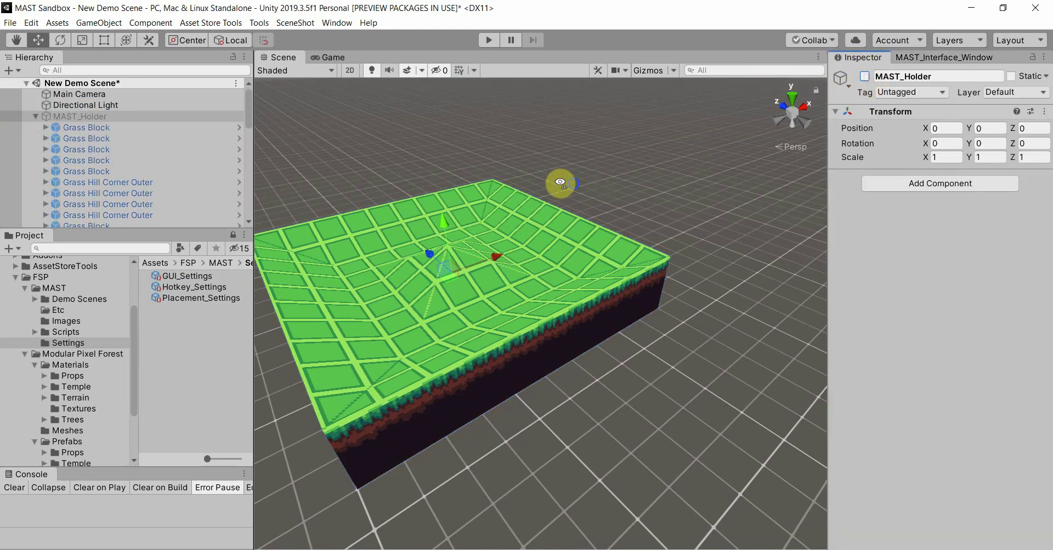
alt+drag(560, 182, 581, 183)
Step: Expand MAST_Holder_Merged and select Merged Meshes to see its 4 grass materials
click(35, 117)
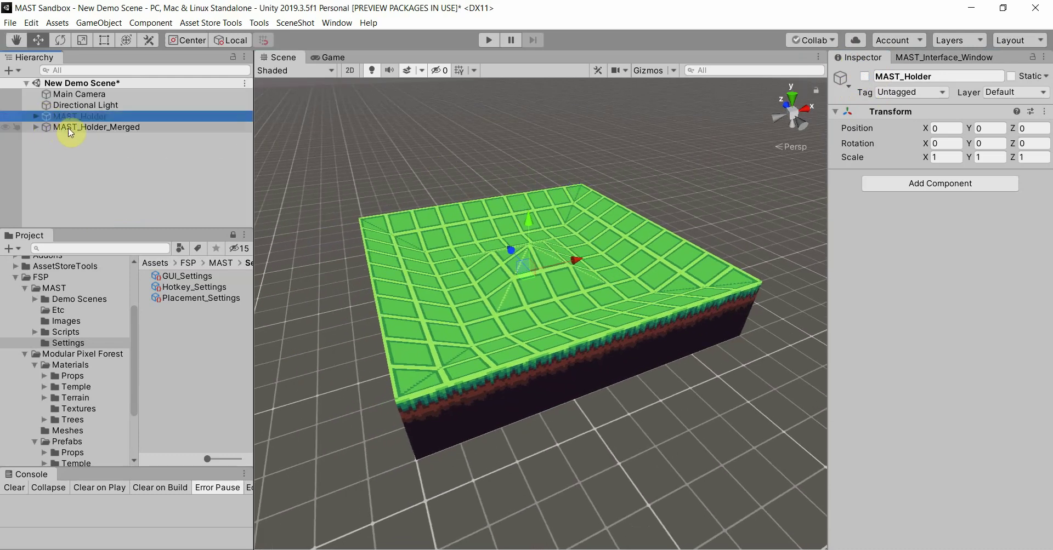
click(69, 129)
click(35, 127)
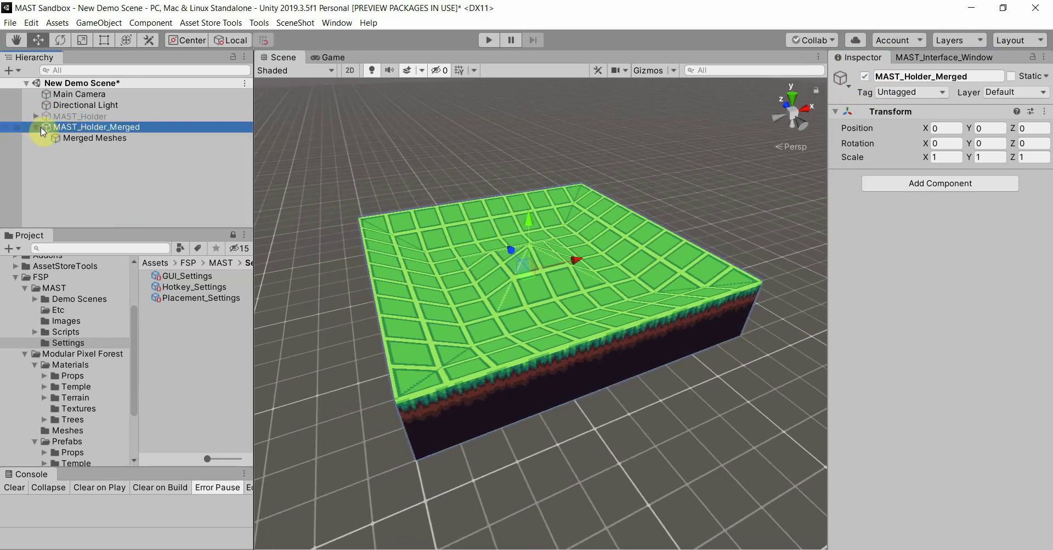
click(60, 137)
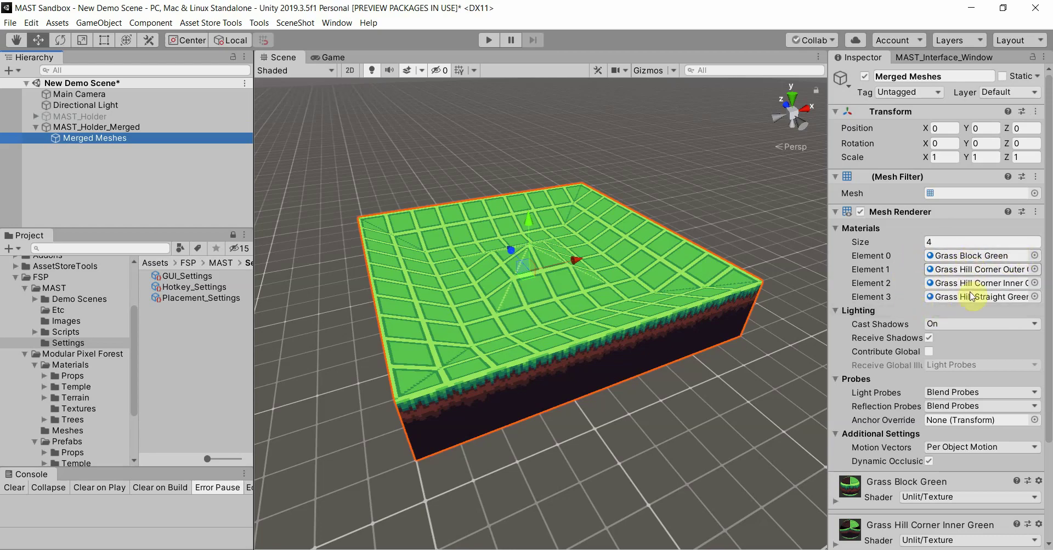
alt+drag(676, 301, 726, 284)
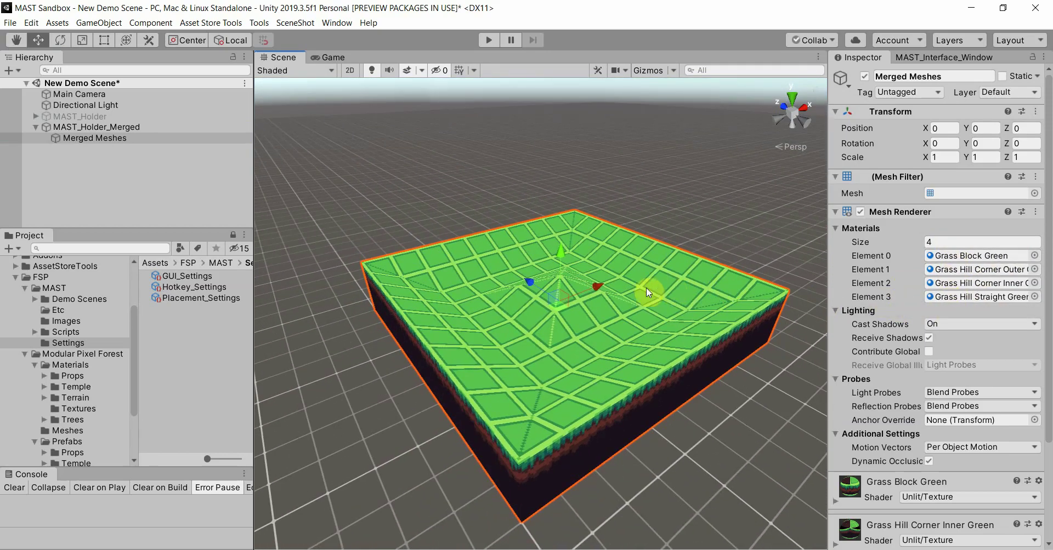
right_drag(491, 253, 510, 264)
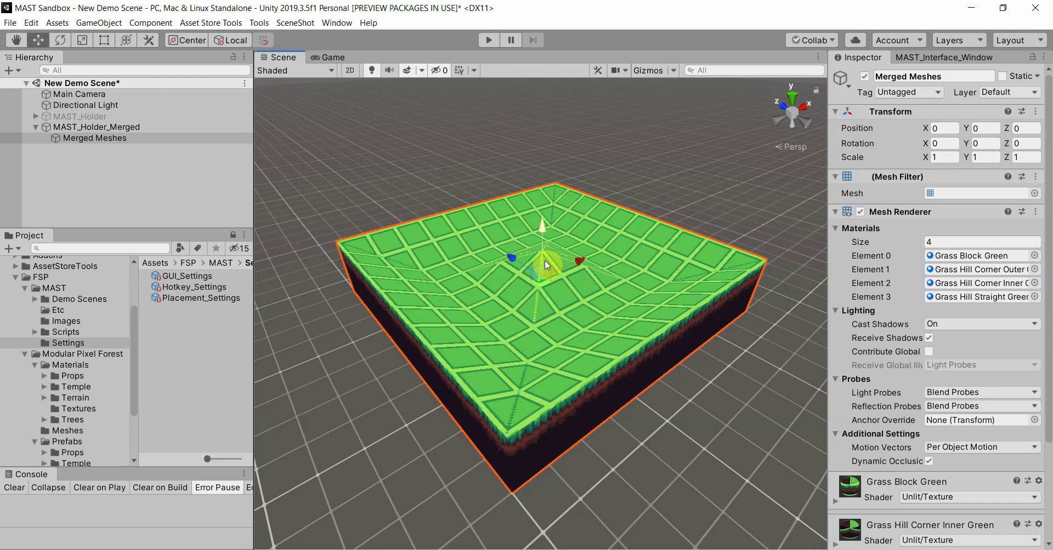
Step: Delete the merged terrain object MAST_Holder_Merged
alt+drag(521, 251, 551, 297)
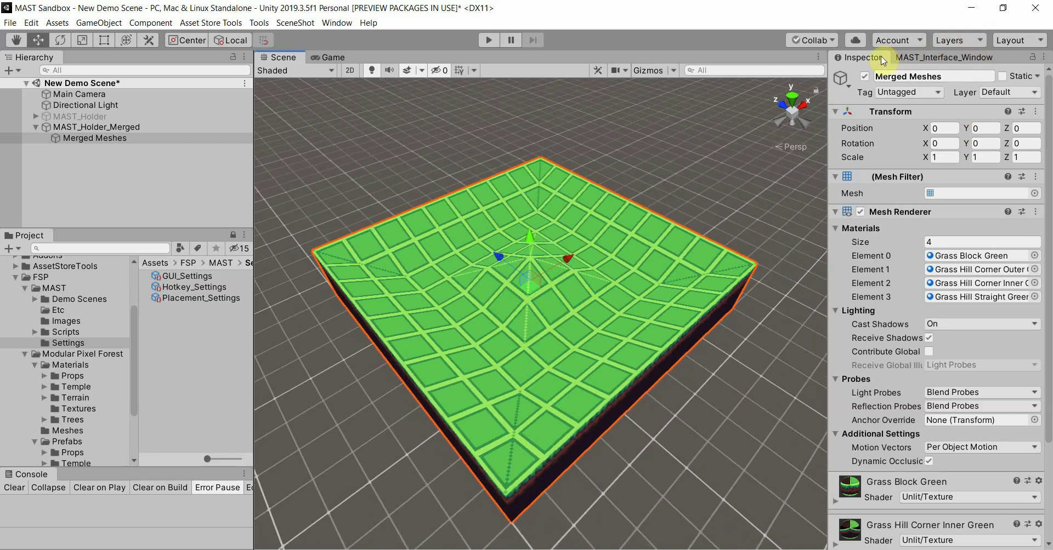
click(941, 58)
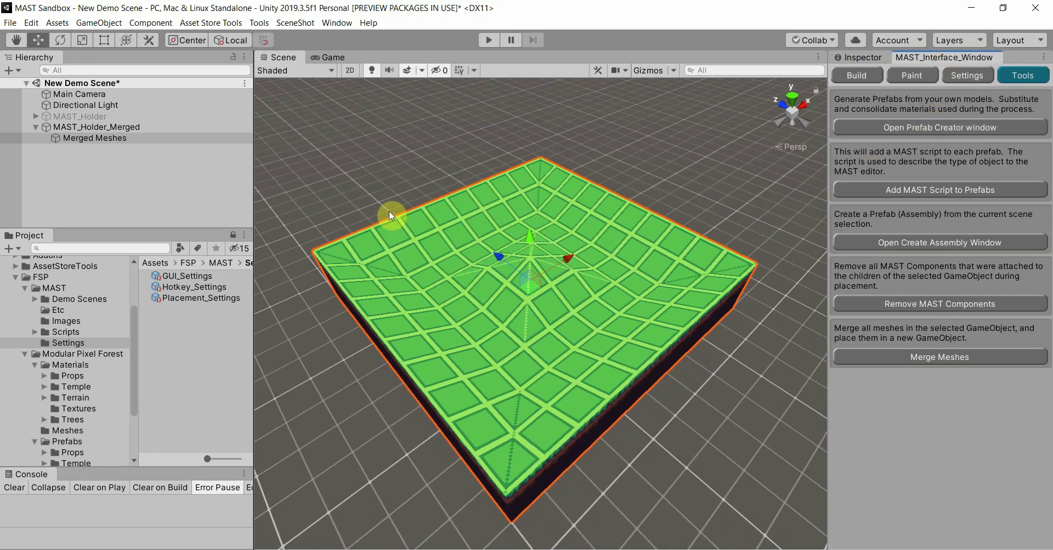
click(95, 128)
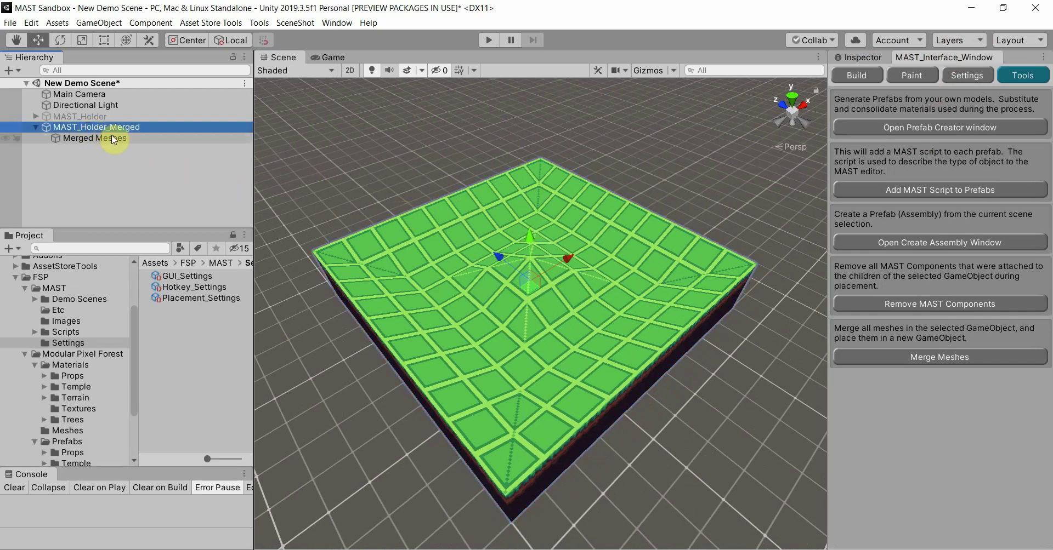
key(Delete)
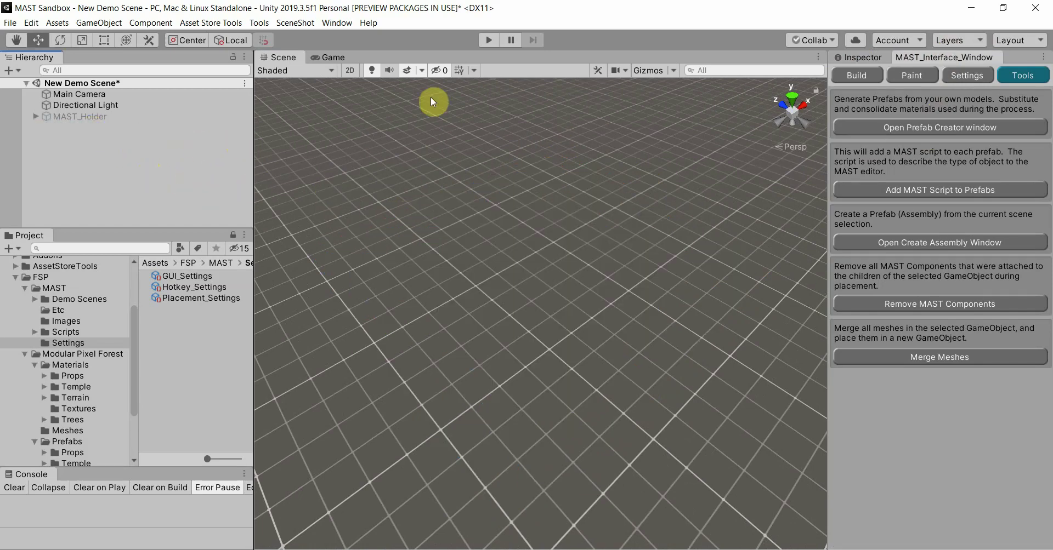
Step: Reactivate MAST_Holder and area-erase its tiles down to two Grass Hill Corner Inner blocks
click(104, 116)
click(858, 57)
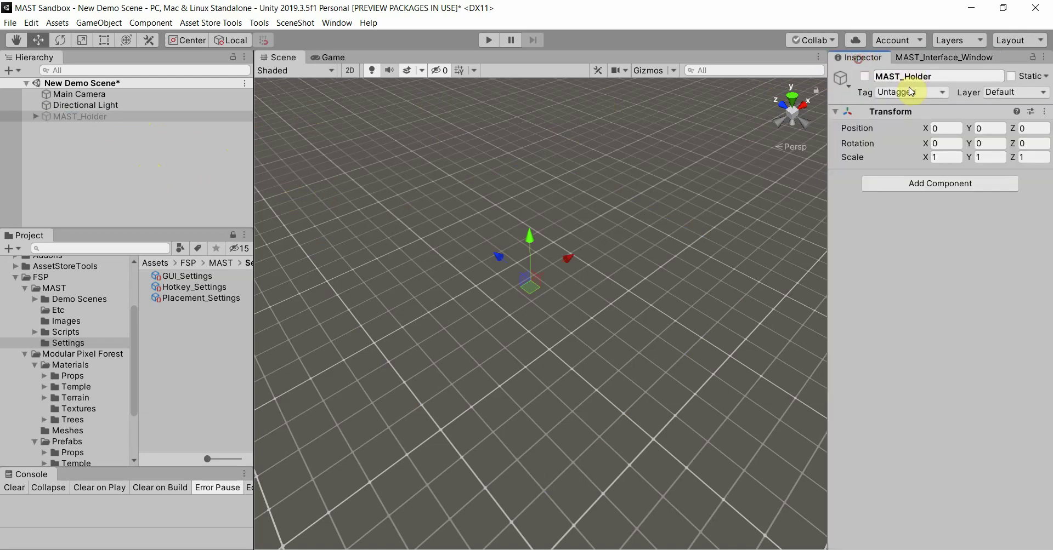
click(865, 77)
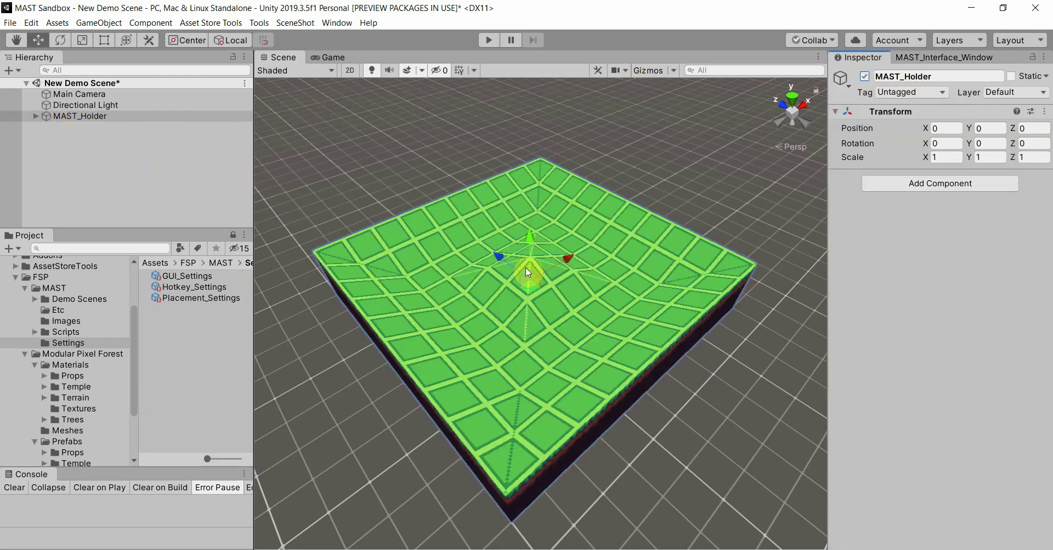
mouse_move(738, 114)
mouse_down()
mouse_move(648, 329)
mouse_move(299, 514)
mouse_up()
click(941, 59)
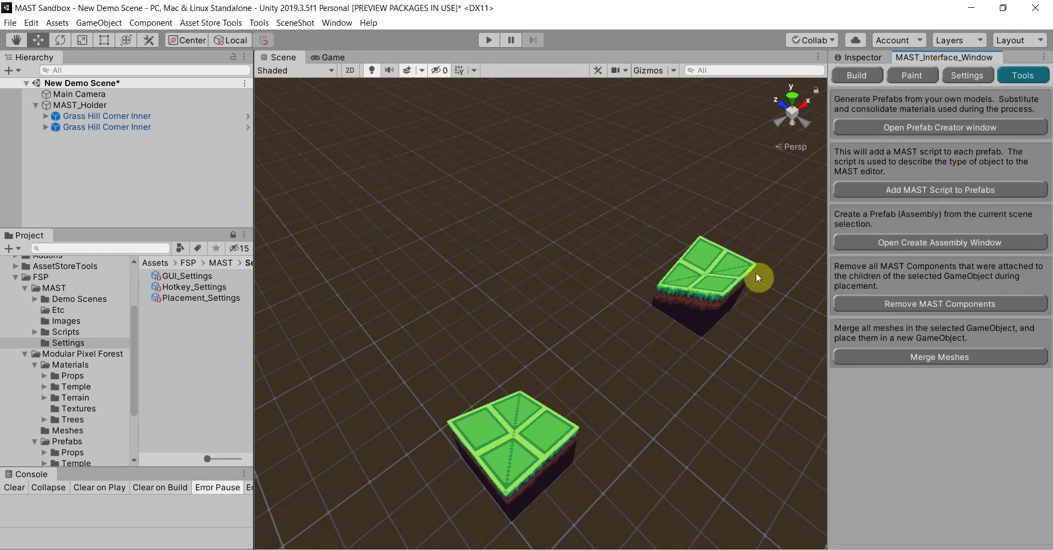
Step: Delete the upper and lower Grass Hill Corner Inner blocks from the scene
click(692, 287)
key(Delete)
click(535, 413)
key(Delete)
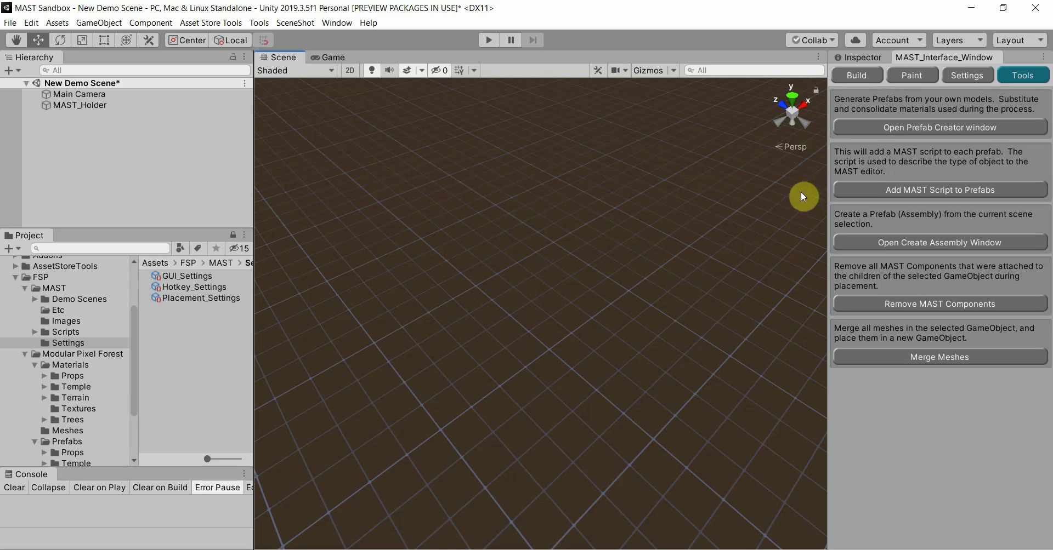
Step: Add MAST scripts to all prefabs in the Modular Pixel Forest Prefabs folder
click(911, 189)
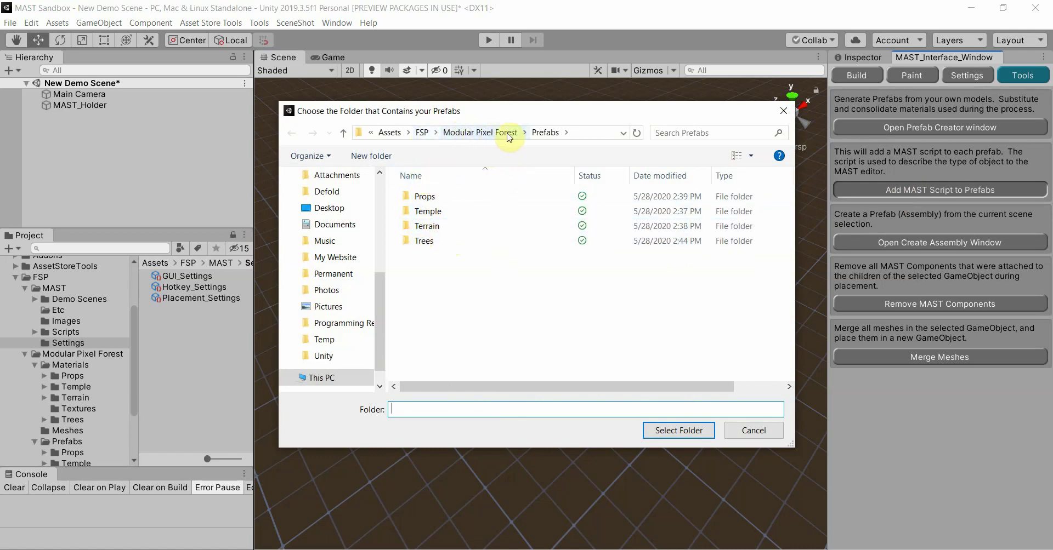
click(676, 430)
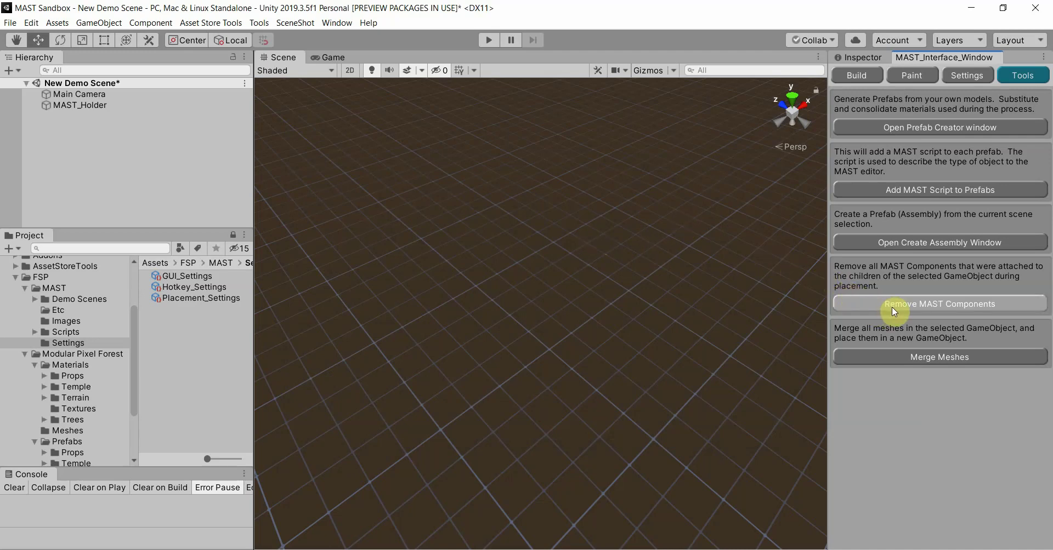
Step: Select the empty MAST_Holder and switch the MAST window to its Build prefab palette
click(69, 107)
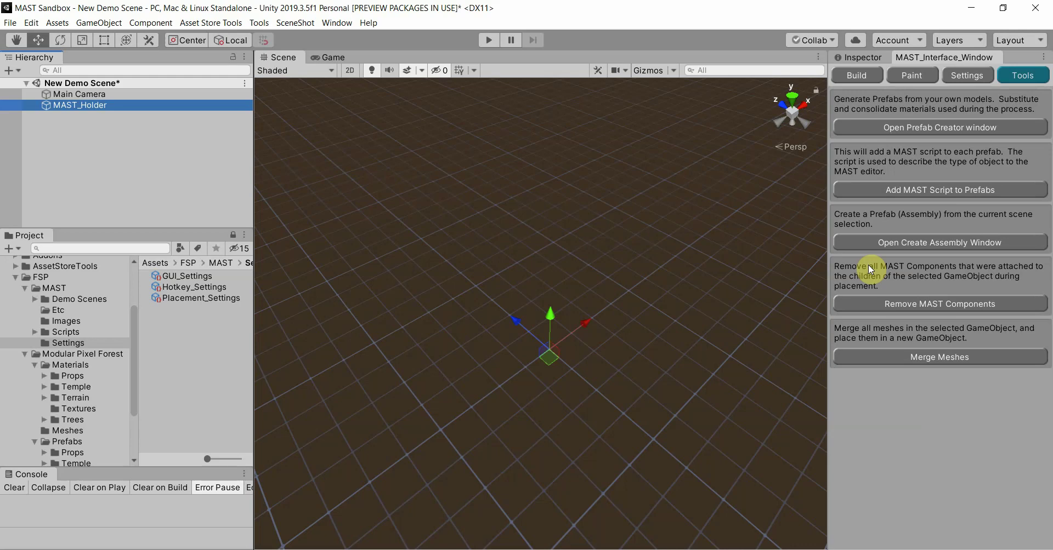
click(926, 357)
click(854, 77)
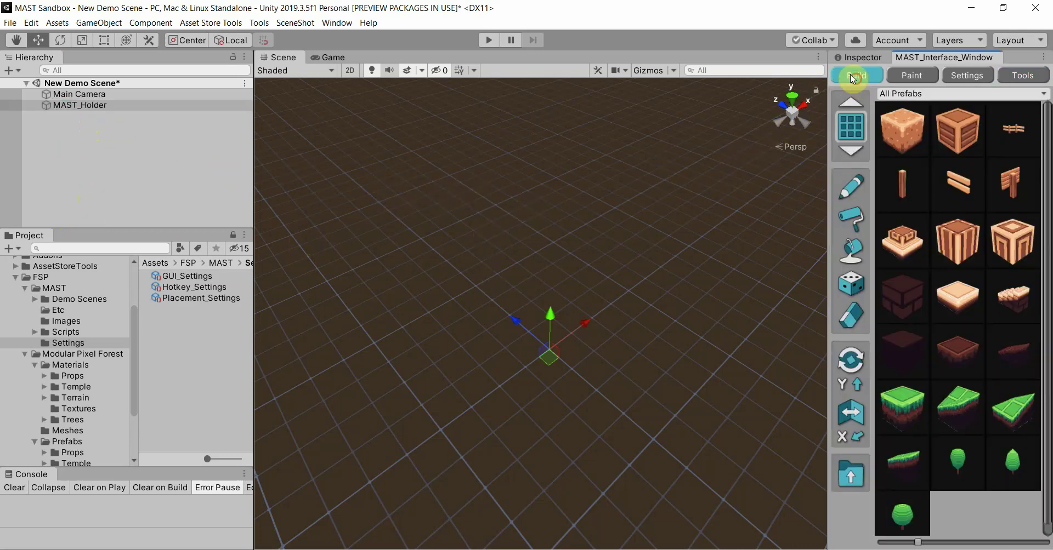
Step: Place grass tiles on the ground grid
click(617, 311)
click(614, 312)
click(605, 308)
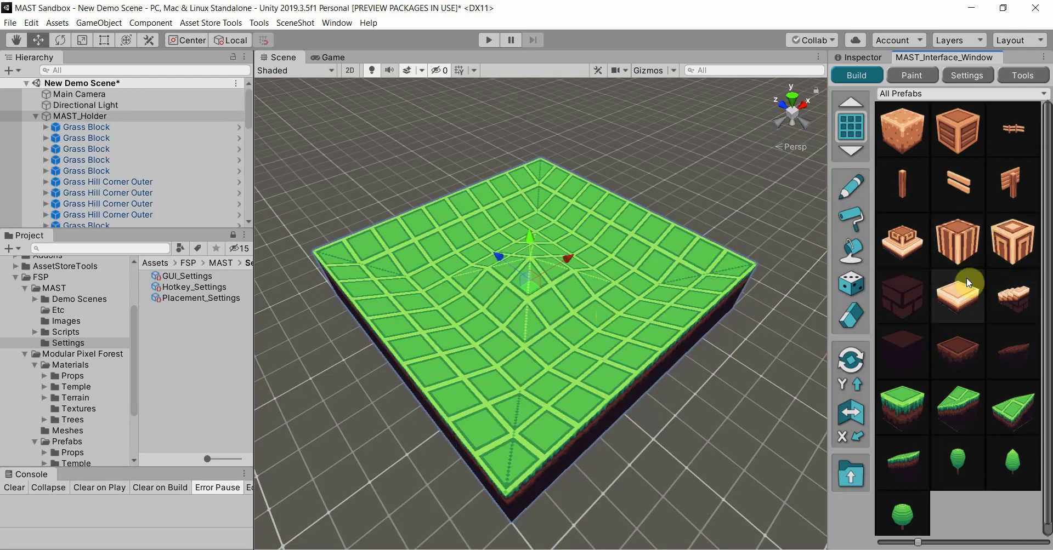
Step: Place two crates on the terrain, one at the back and one front-left, then reselect MAST_Holder
click(948, 133)
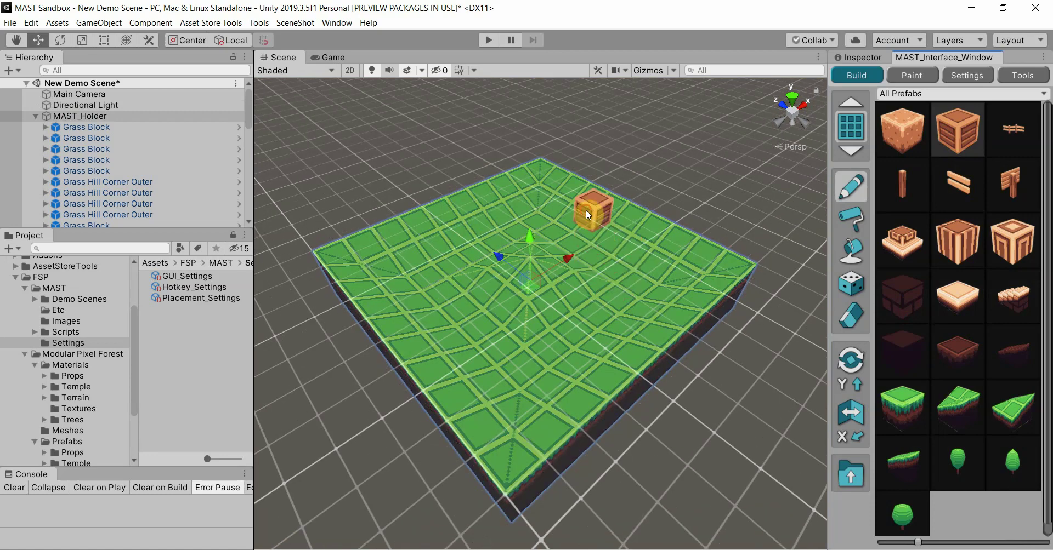
click(586, 210)
click(475, 284)
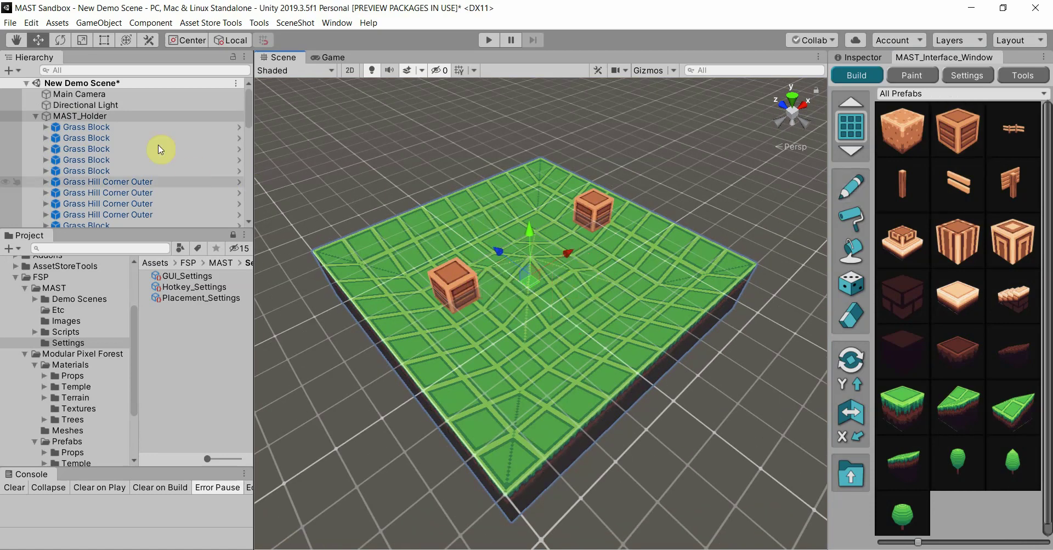
click(76, 116)
click(1023, 75)
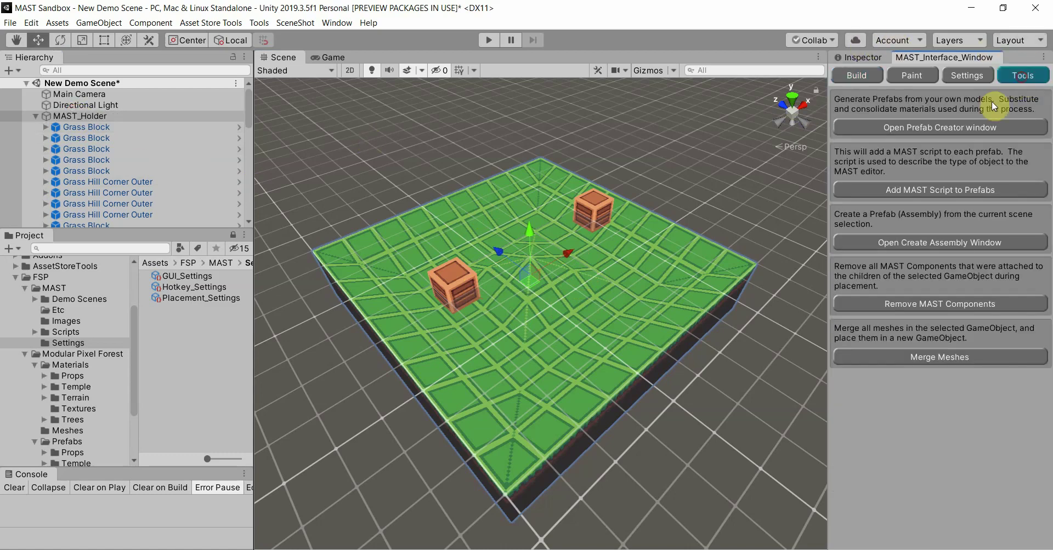
Step: Merge MAST_Holder's meshes and confirm both crates stayed separate under Not Merged
click(929, 357)
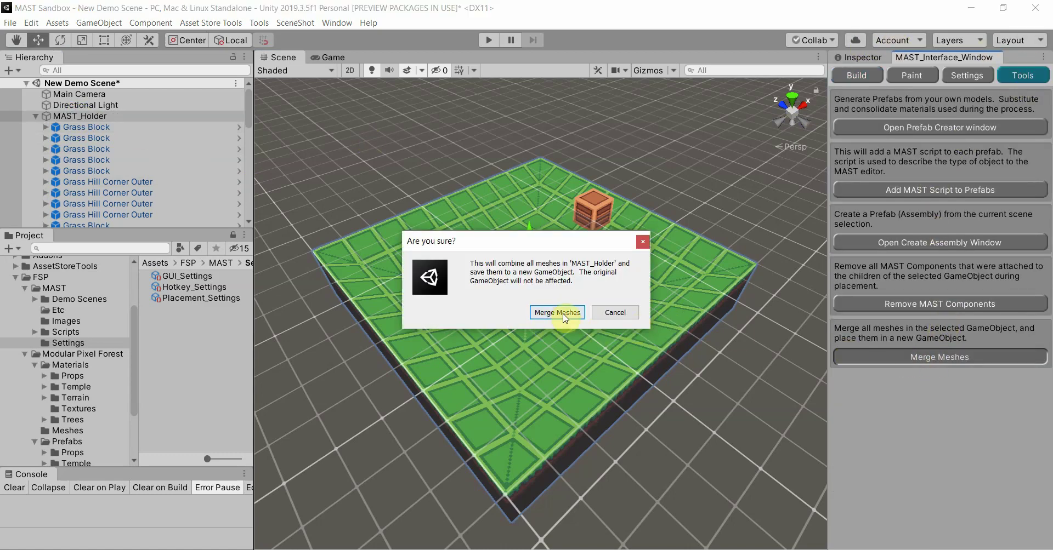
click(549, 312)
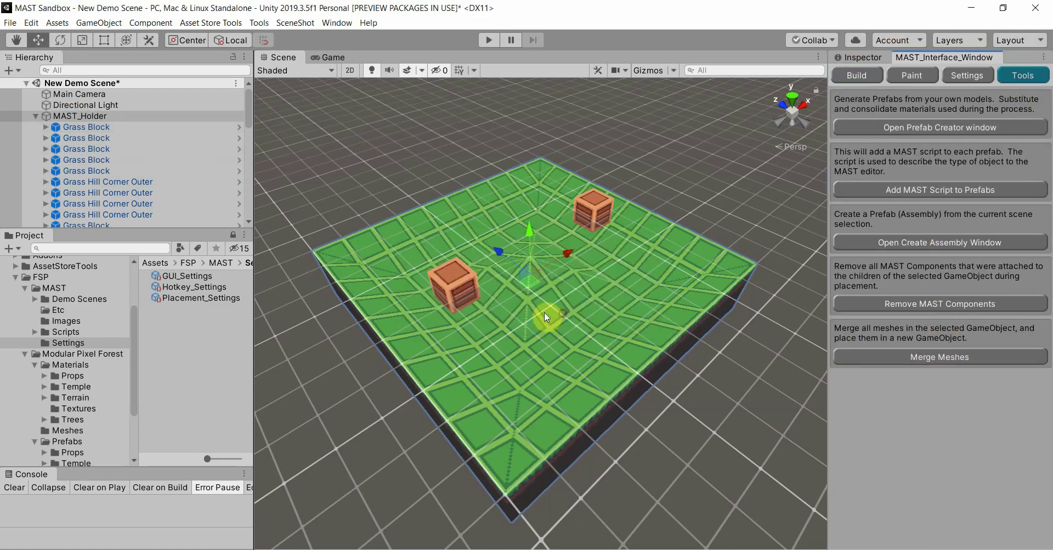
click(34, 117)
click(34, 128)
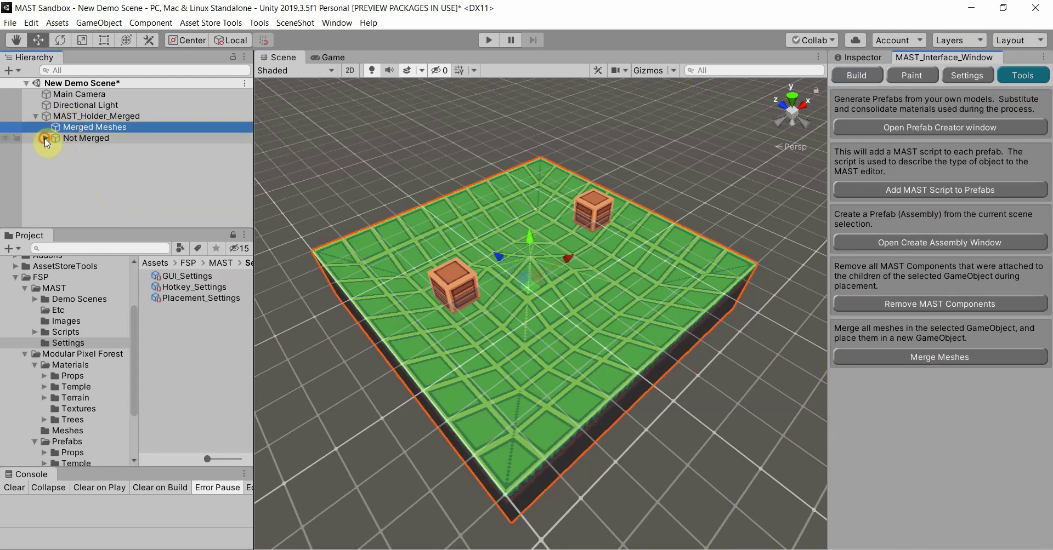
click(47, 141)
click(82, 159)
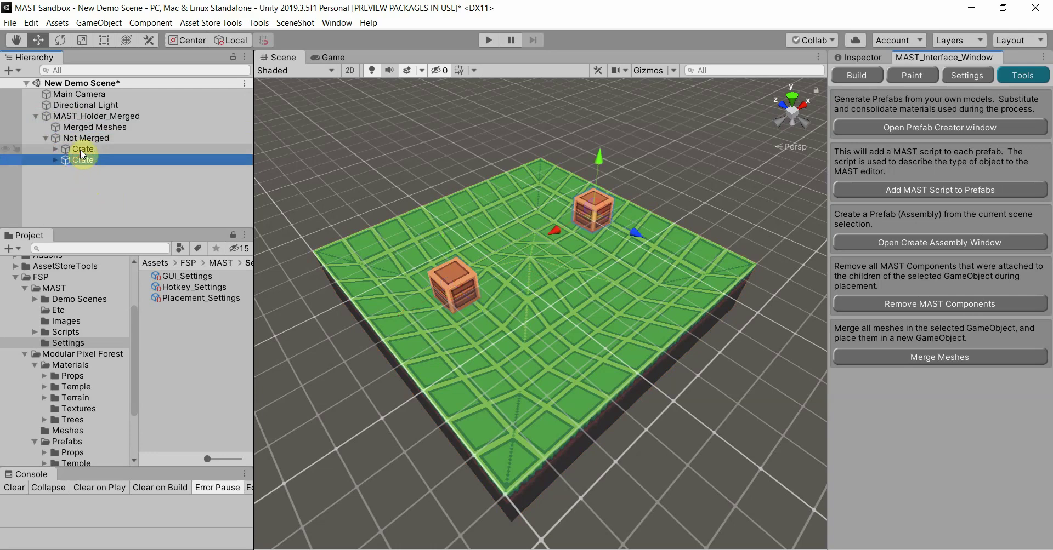